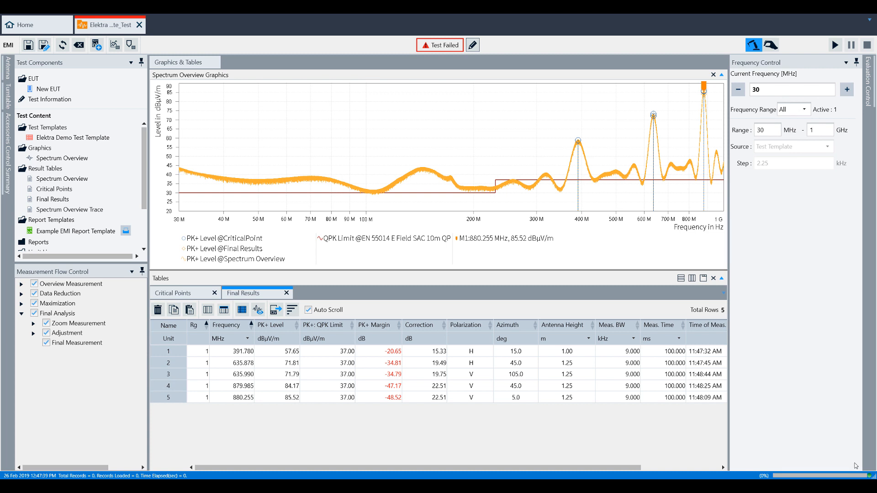
Step: Enter interactive mode with Maximum Peak and Quasi Peak detectors and continuous refresh
left_click(772, 44)
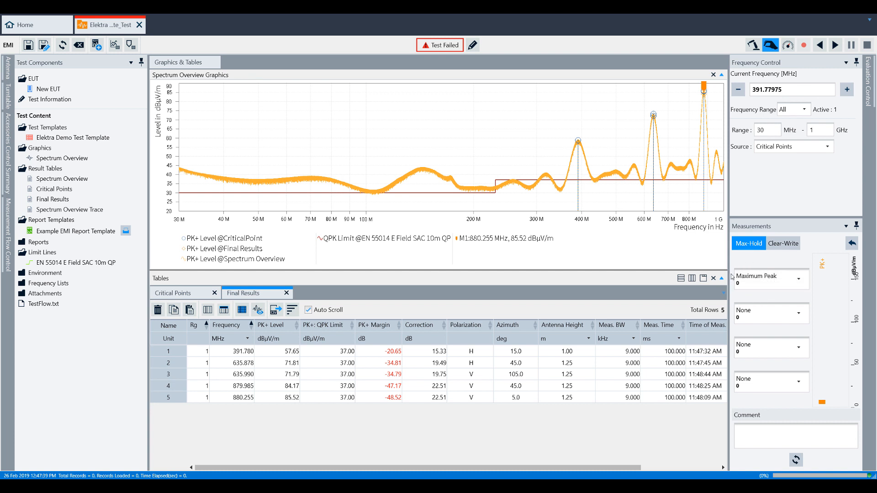
left_click(798, 279)
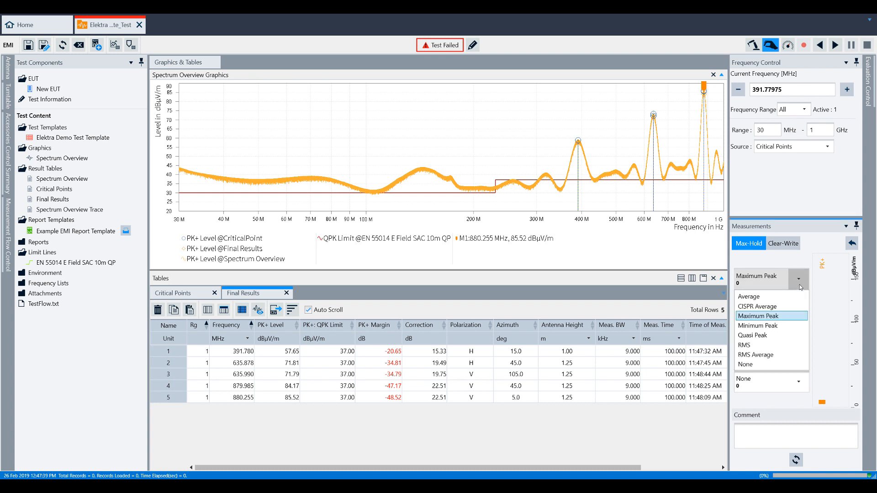
left_click(800, 286)
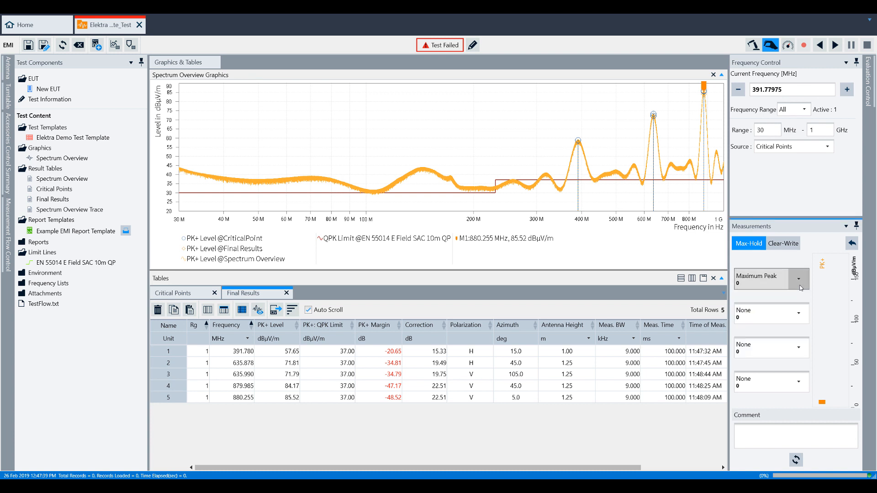
left_click(800, 314)
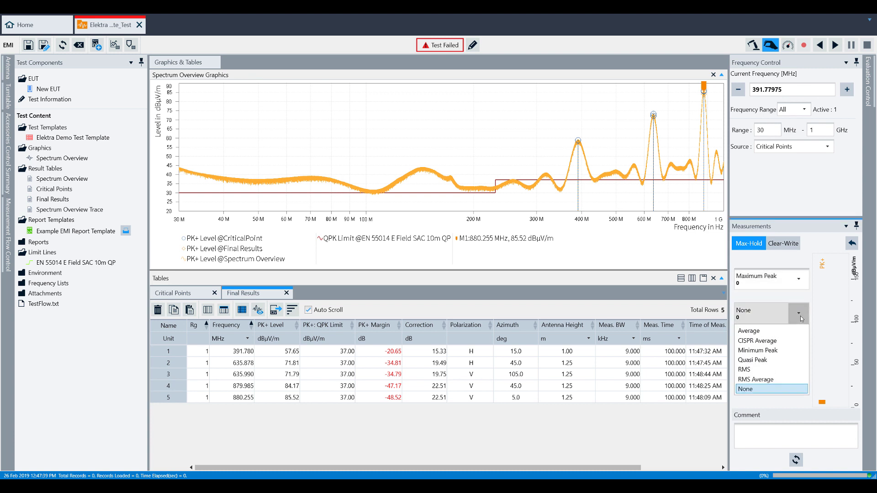
left_click(778, 360)
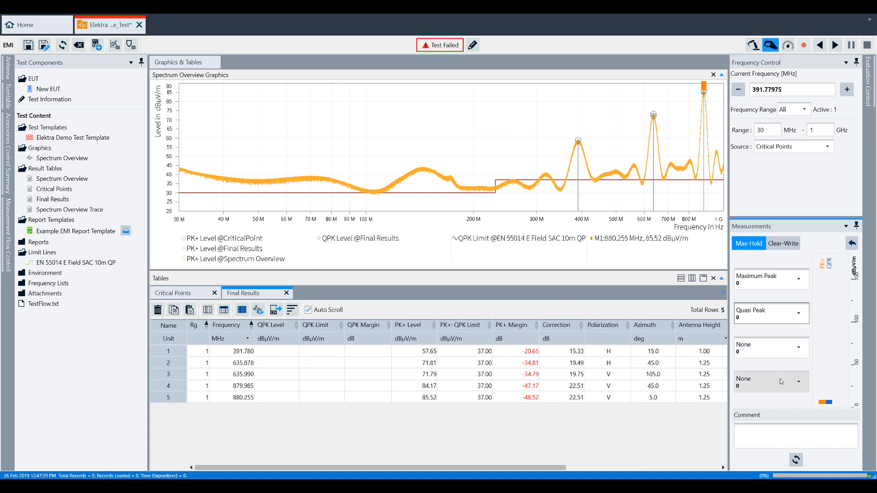
left_click(781, 245)
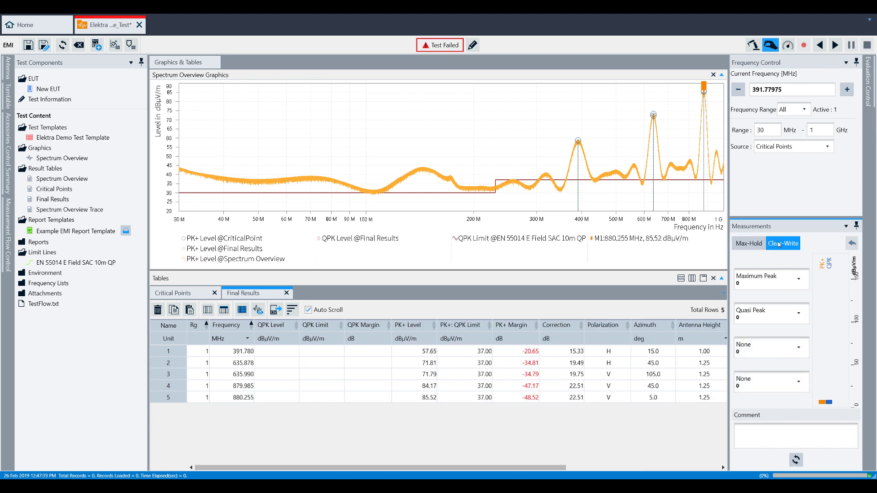
Step: Hold maximum readings and dock the accessories summary and turntable panels on the left
left_click(751, 244)
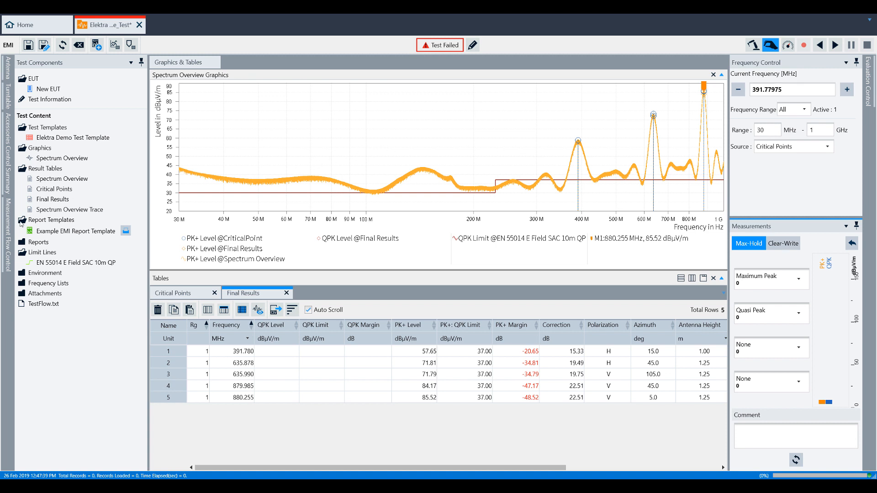
left_click(7, 178)
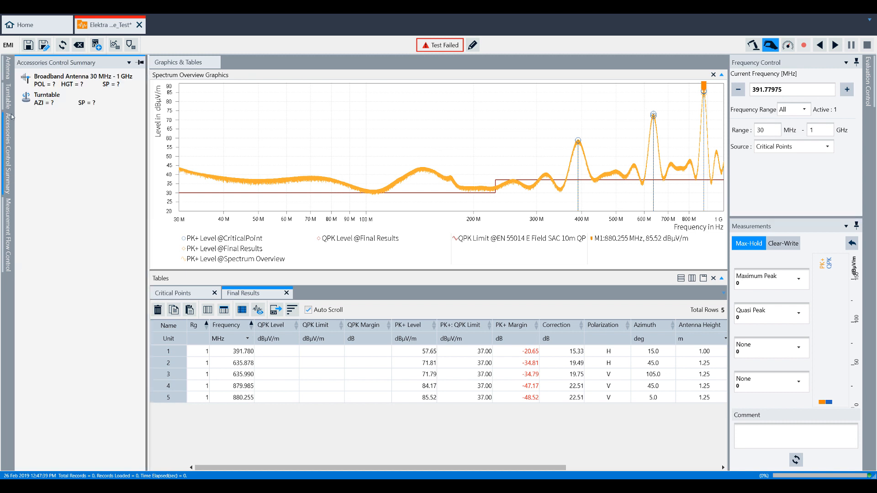
left_click(10, 94)
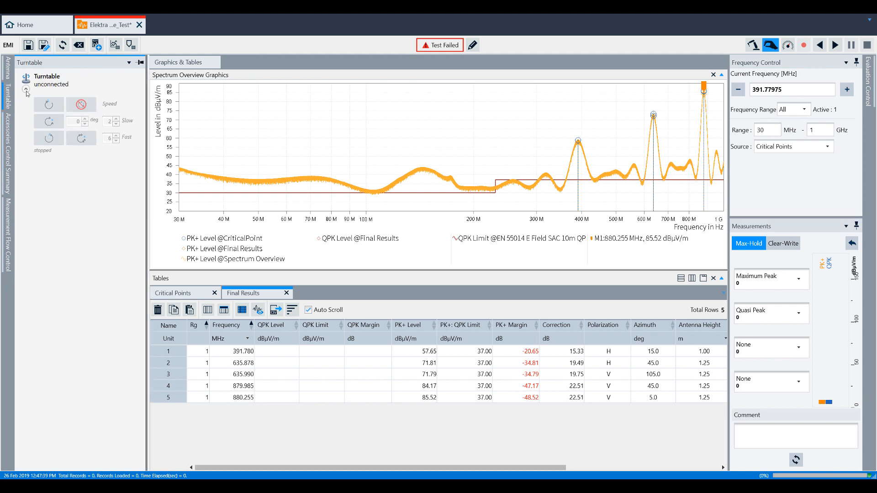
left_click(141, 63)
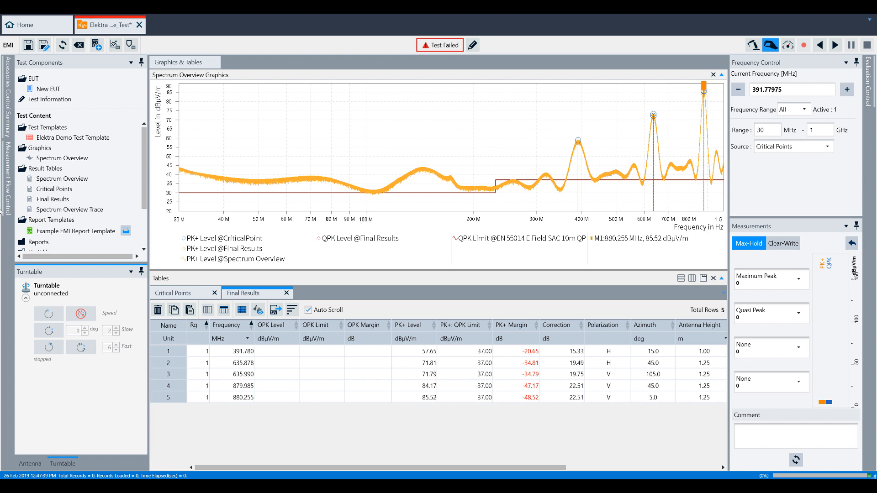
left_click(8, 96)
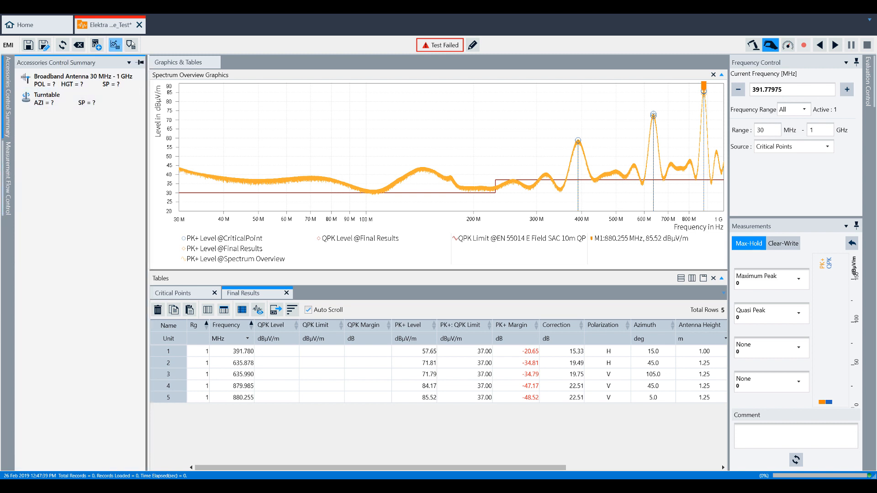
left_click(140, 63)
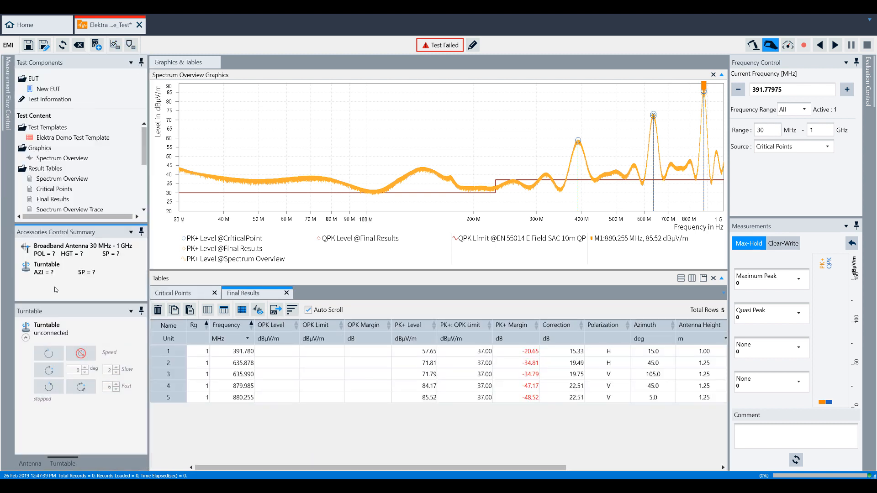
left_click(59, 253)
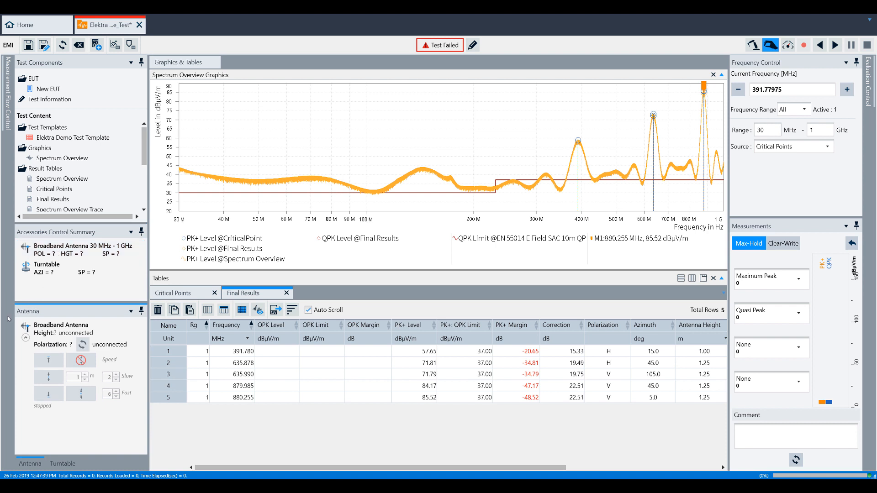
left_click(57, 272)
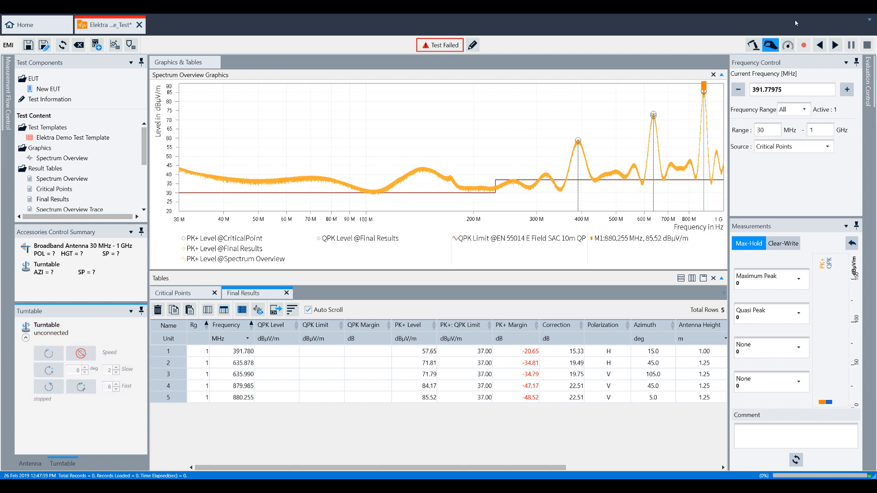
Step: Start the interactive measurement with simulated devices, adding a row at 391.780 MHz
left_click(789, 45)
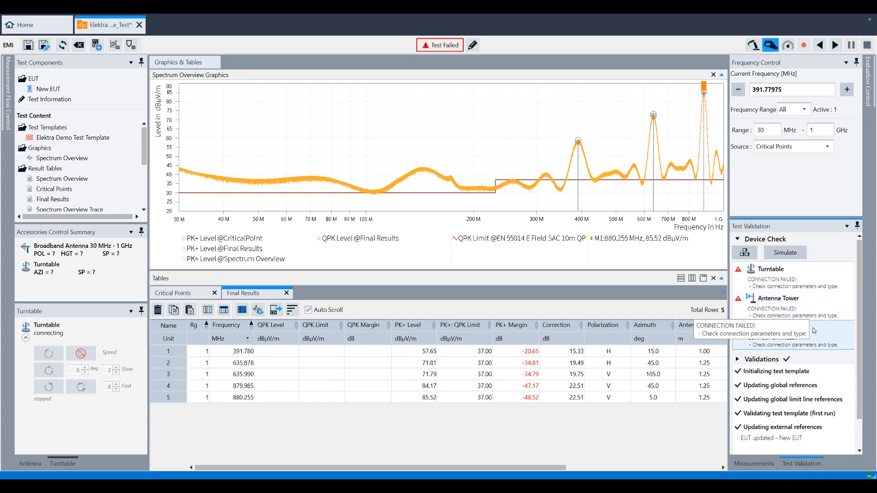
left_click(797, 256)
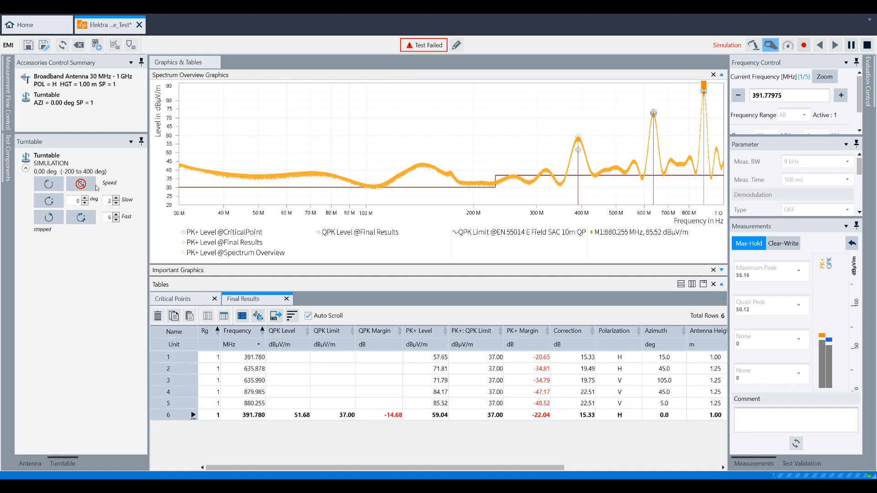
Step: Rotate the simulated turntable slowly to 90 degrees from the Turntable panel
left_click(59, 96)
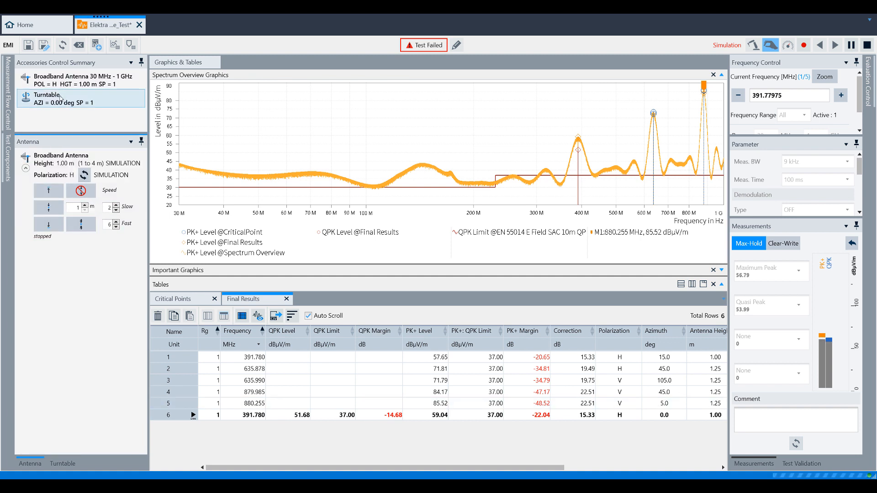
type("90")
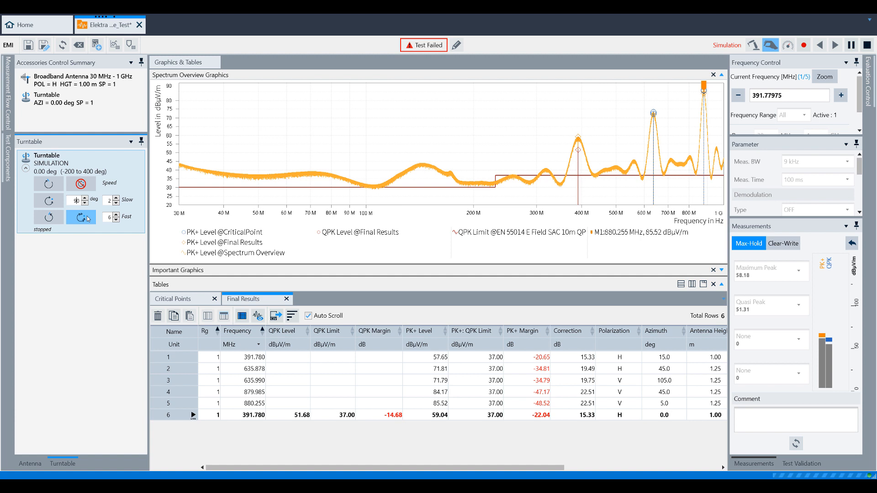
left_click(81, 218)
type("90")
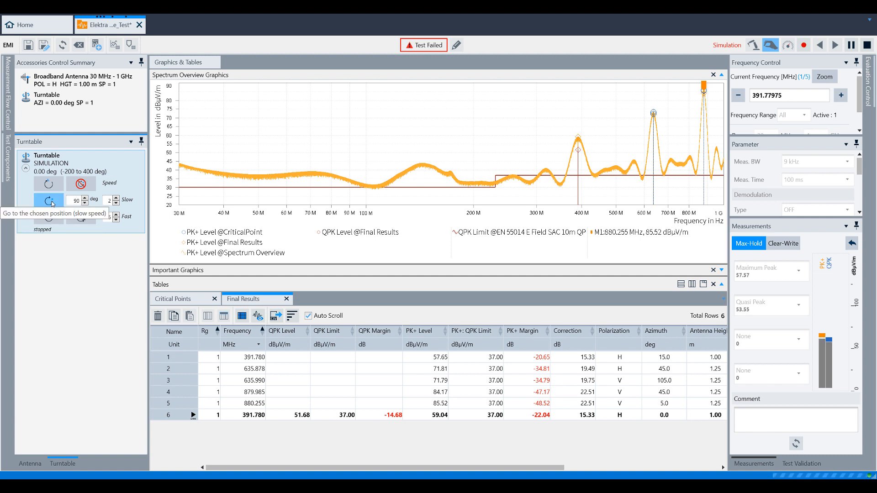
left_click(51, 203)
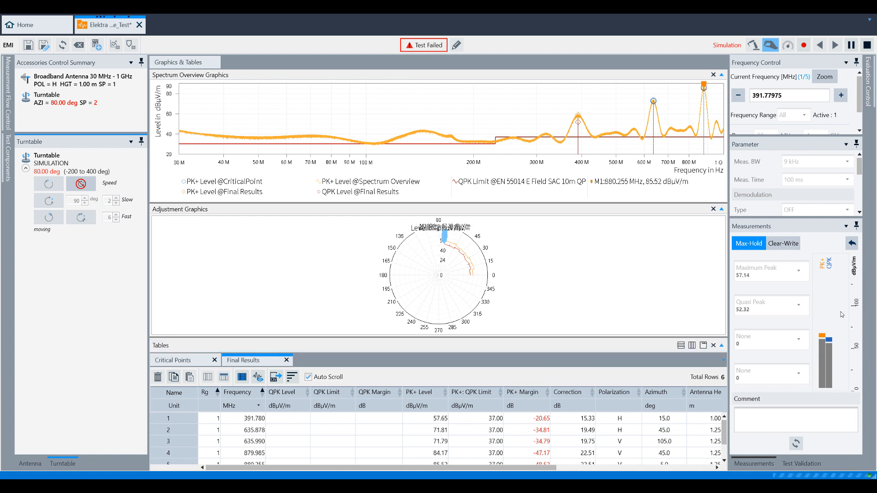
Step: Reset max-hold, show the Broadband Antenna controls and record the QPK row at 391.78 MHz
left_click(853, 244)
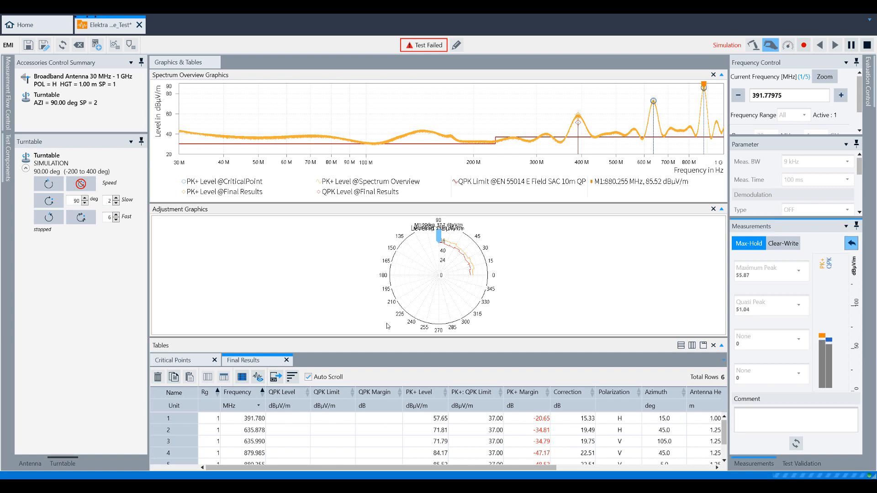
left_click(62, 83)
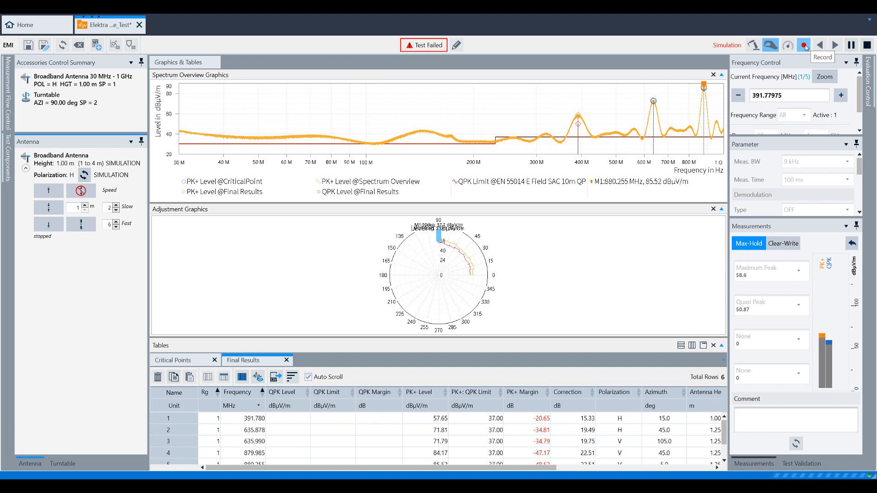
left_click(804, 45)
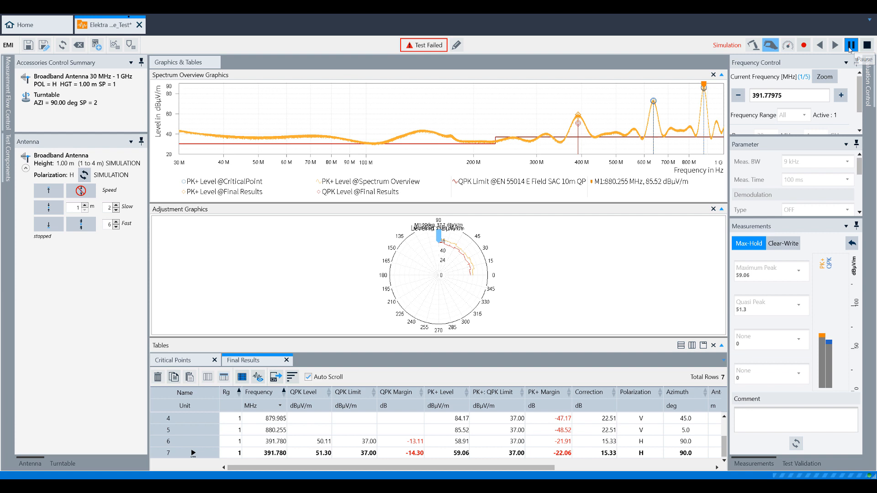
Step: Set measurement time to 200 ms and step to the next critical frequency, 635.878 MHz
left_click(851, 45)
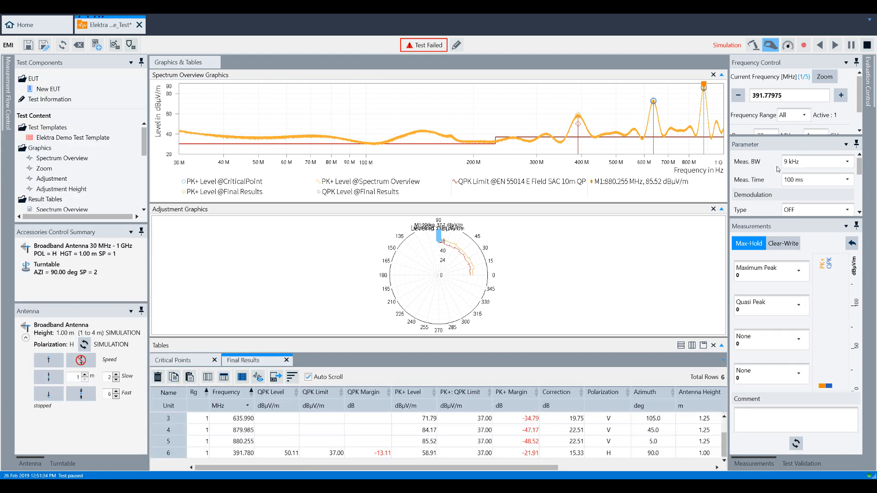
left_click(815, 185)
left_click(806, 226)
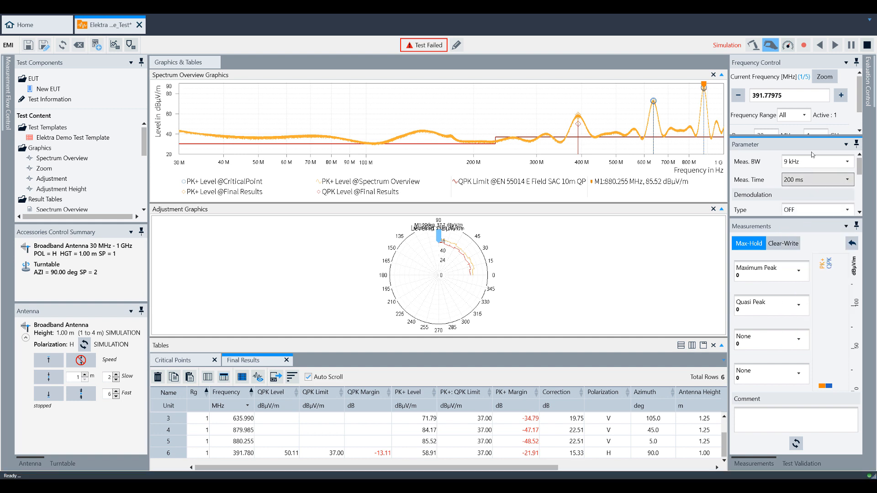
left_click(789, 45)
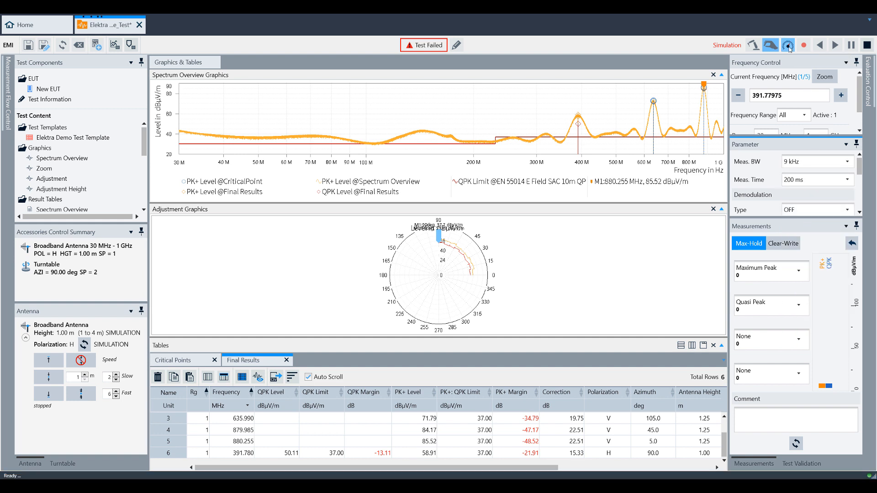
left_click(842, 95)
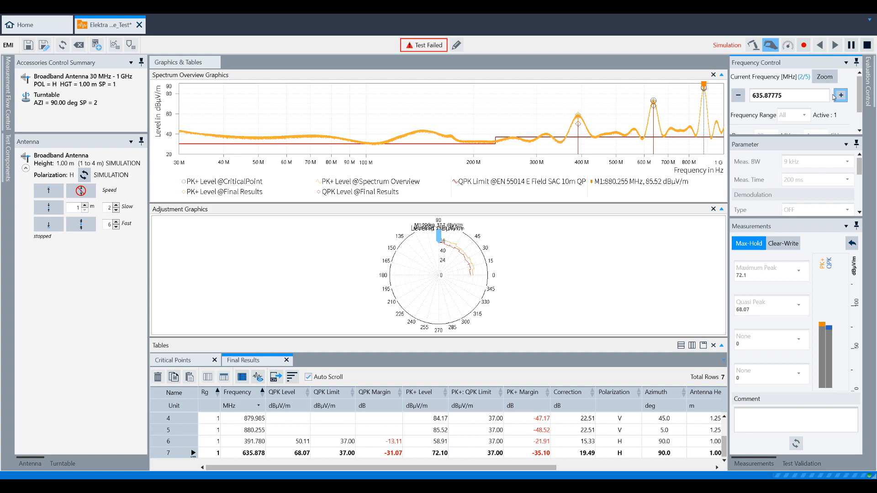
Step: Pause the measurement and switch the frequency source to Arbitrary at 635.88 MHz
left_click(851, 45)
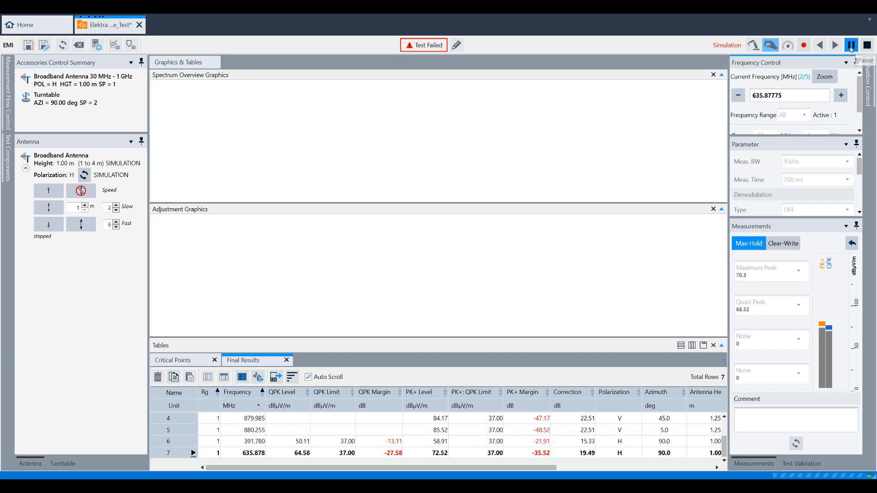
left_click_drag(858, 96, 859, 119)
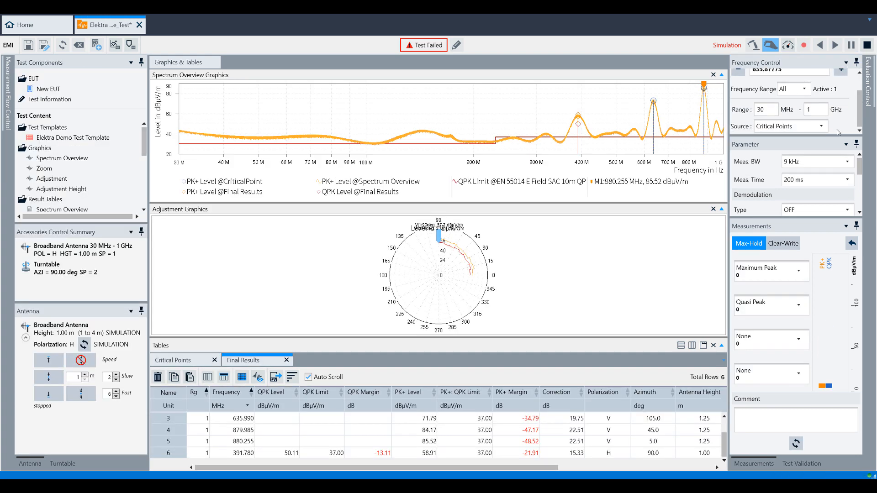
left_click(821, 127)
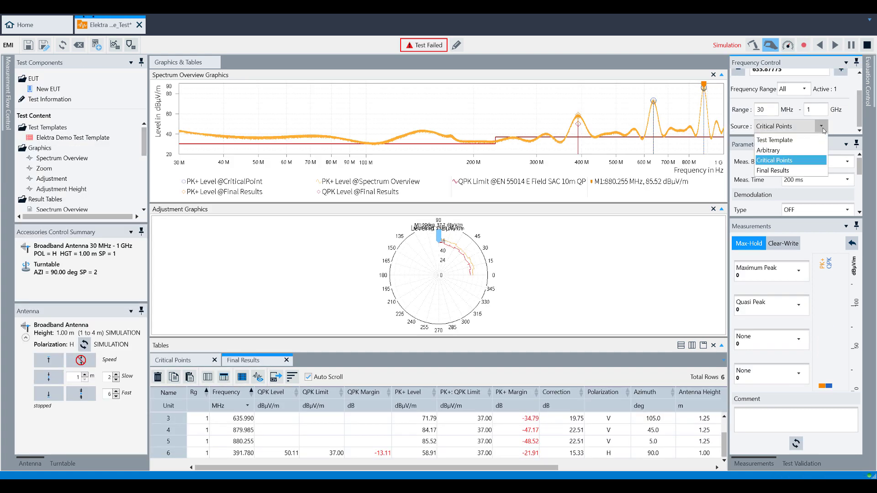
left_click(779, 151)
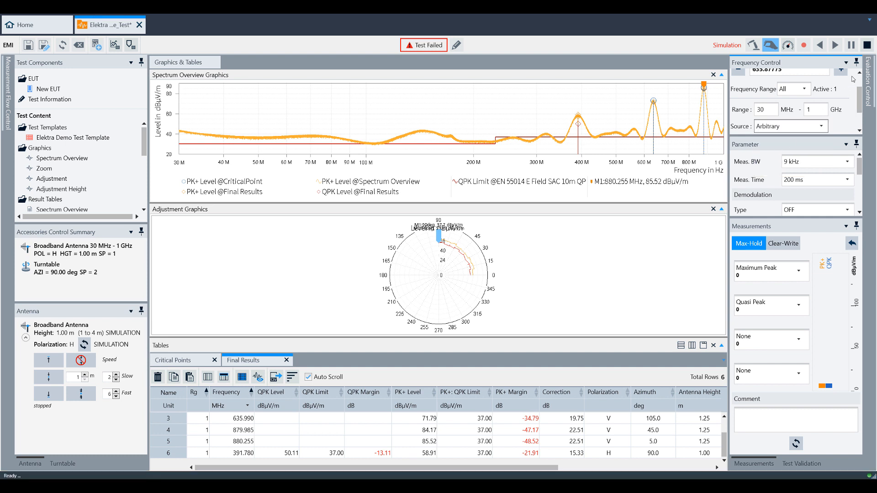
scroll(854, 79, "up", 1)
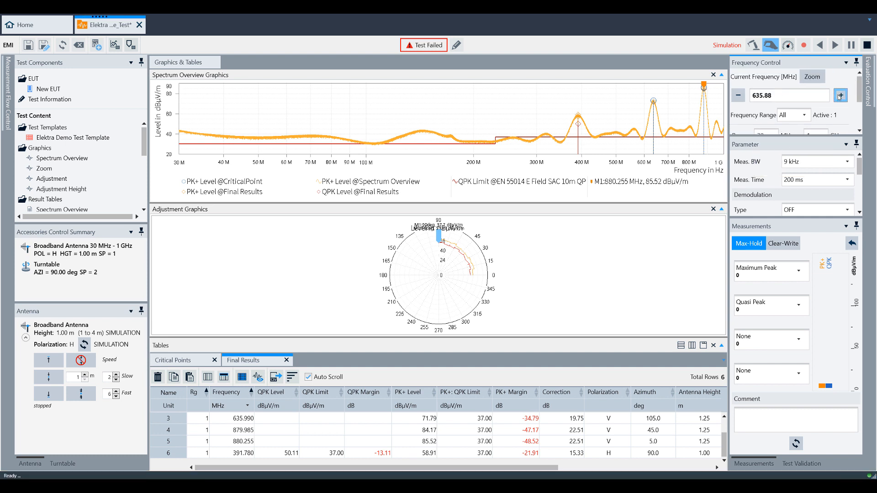
Step: Record the QPK row at 635.88 MHz, nudge the frequency up and stop the test
left_click(788, 45)
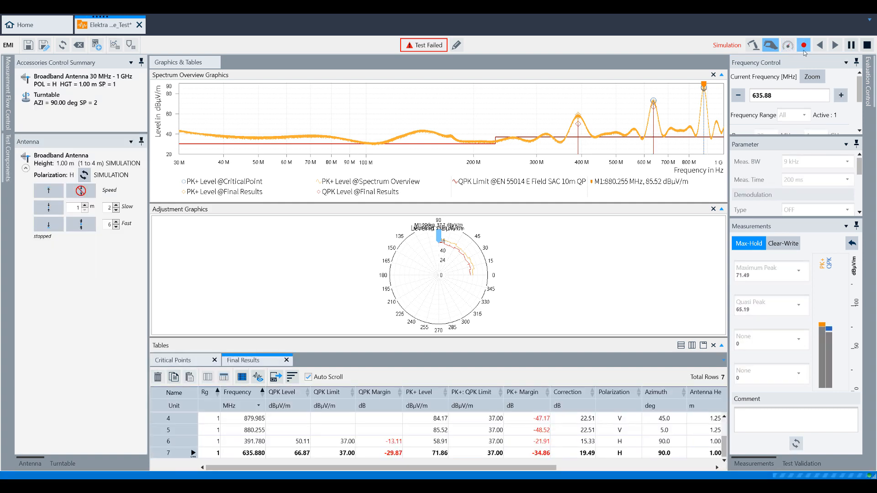
left_click(804, 45)
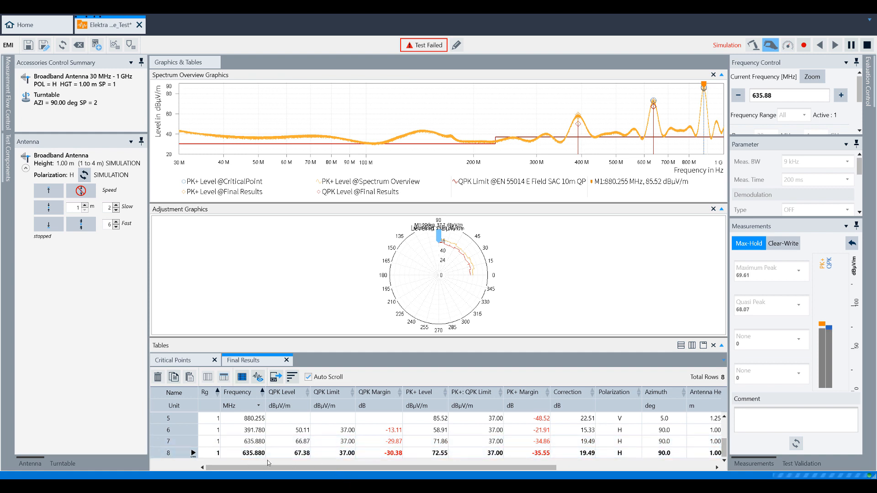
left_click(841, 96)
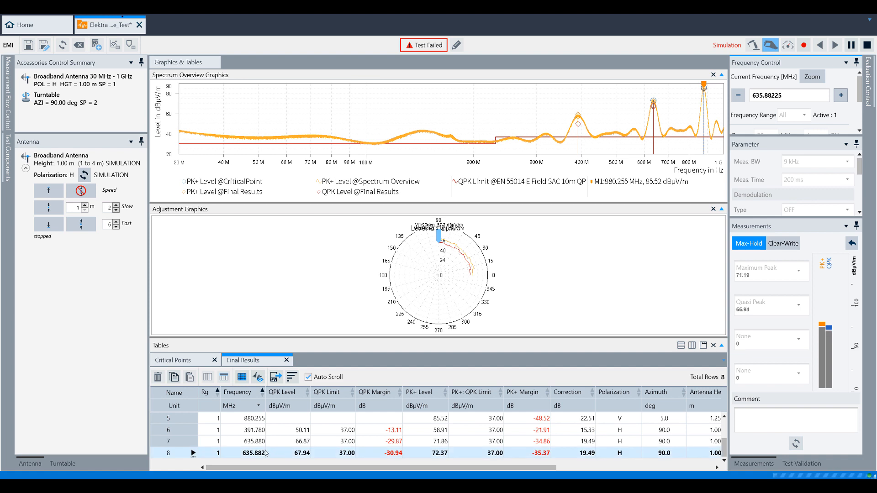
left_click(867, 46)
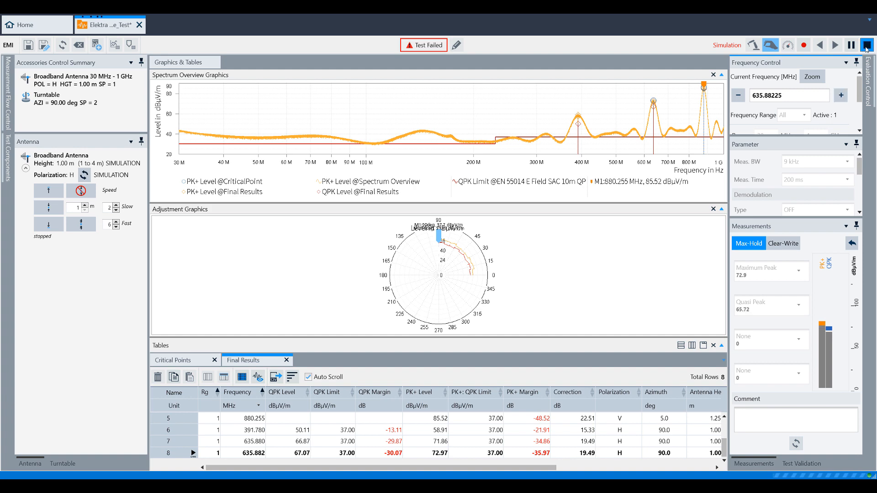